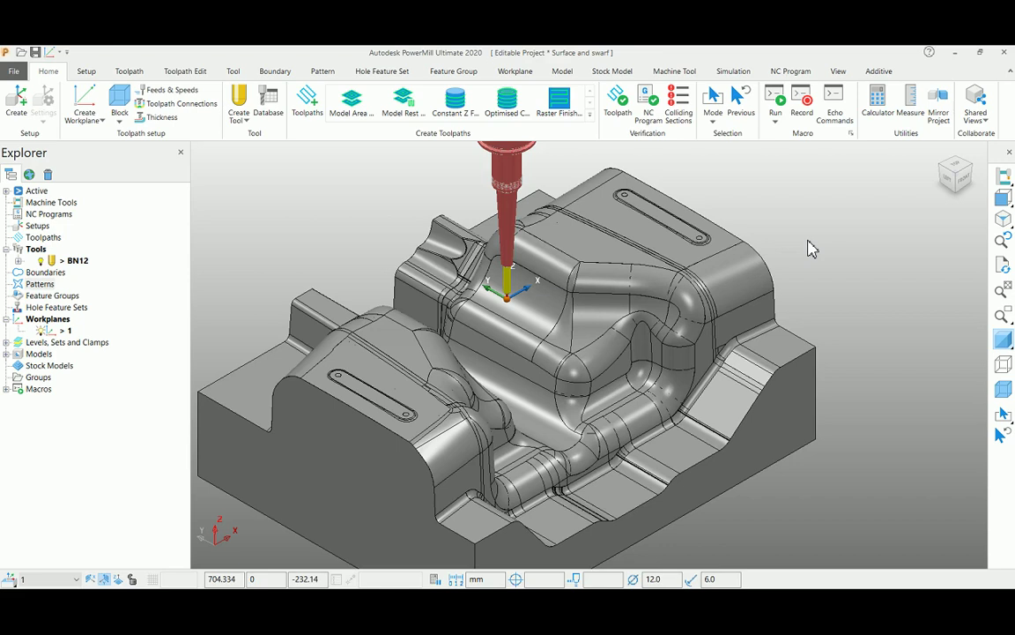
# Select the curved wall surface inside the mold's central channel
pyautogui.moveTo(626, 371); pyautogui.dragTo(454, 366, button='middle')
pyautogui.scroll(5, 526, 322)
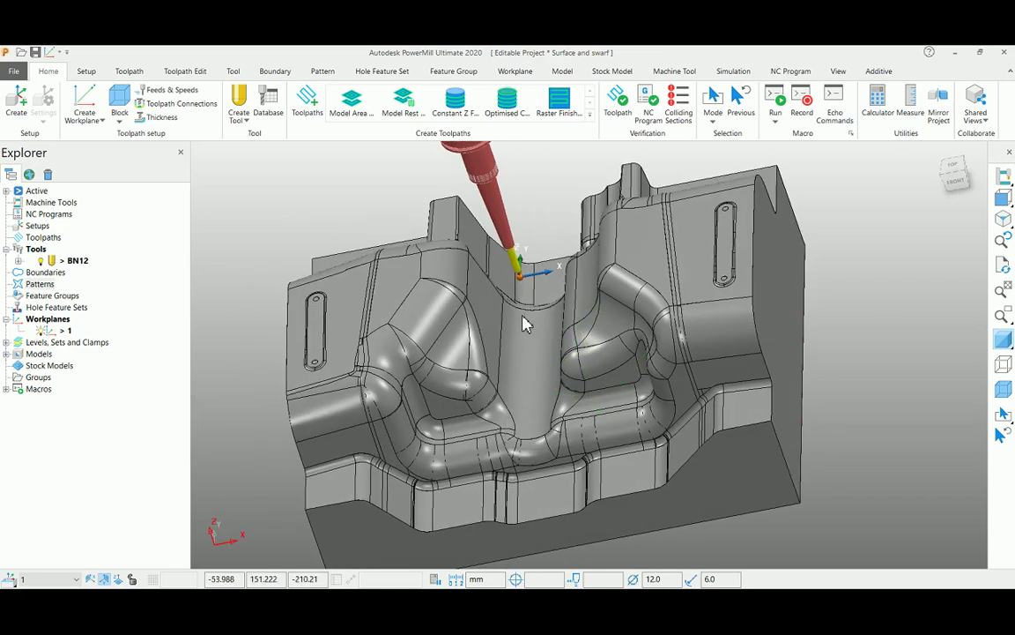
pyautogui.click(484, 387)
pyautogui.moveTo(479, 388); pyautogui.dragTo(569, 340, button='middle')
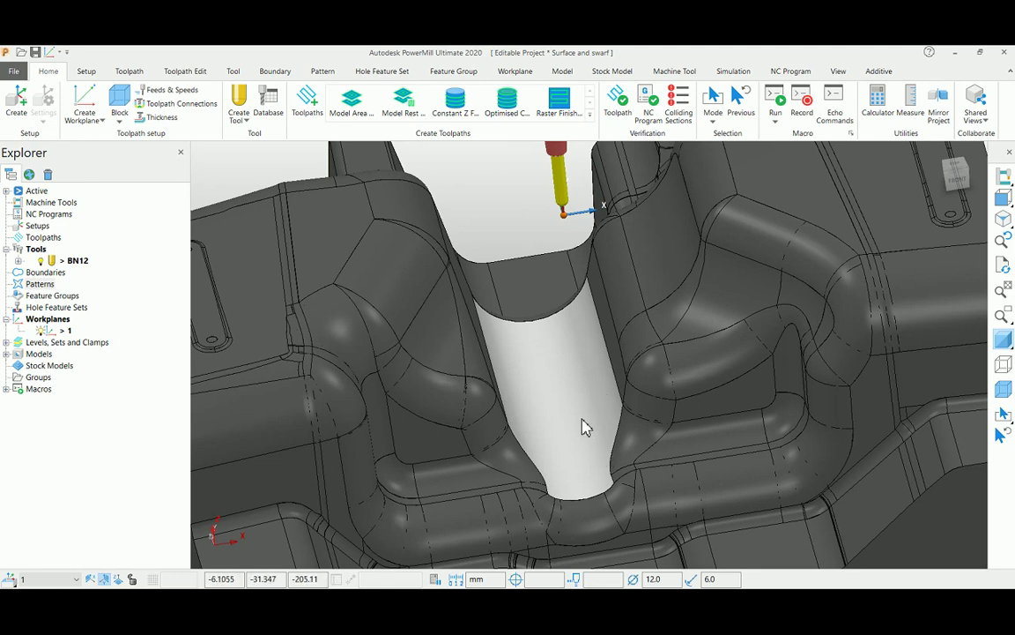
# Create a Surface Finishing toolpath and check its vertical tool axis setting
pyautogui.click(307, 104)
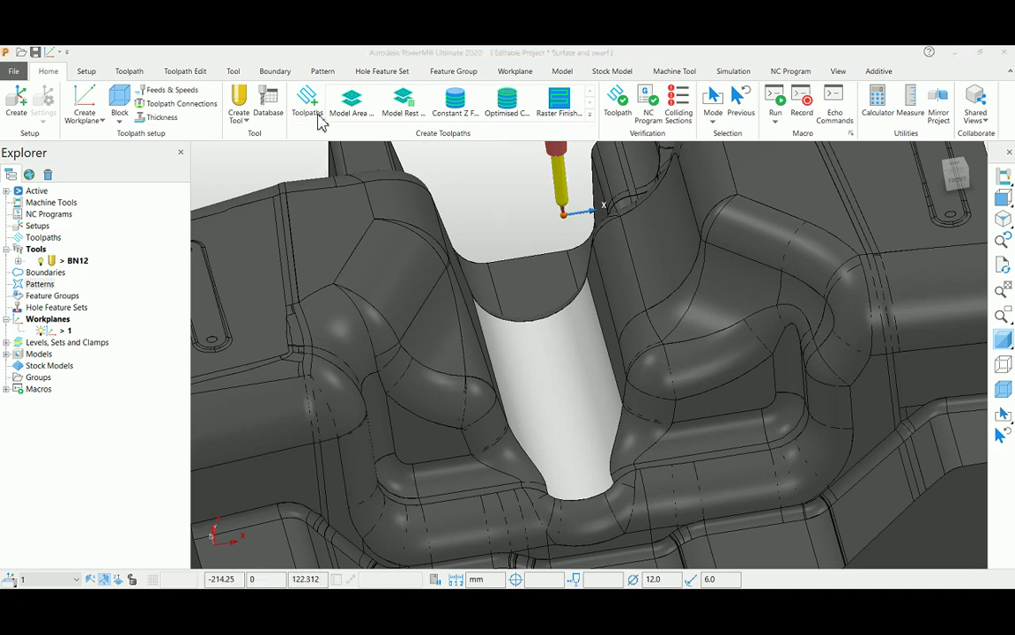
pyautogui.scroll(-1, 167, 256)
pyautogui.scroll(-5, 319, 260)
pyautogui.scroll(-1, 318, 263)
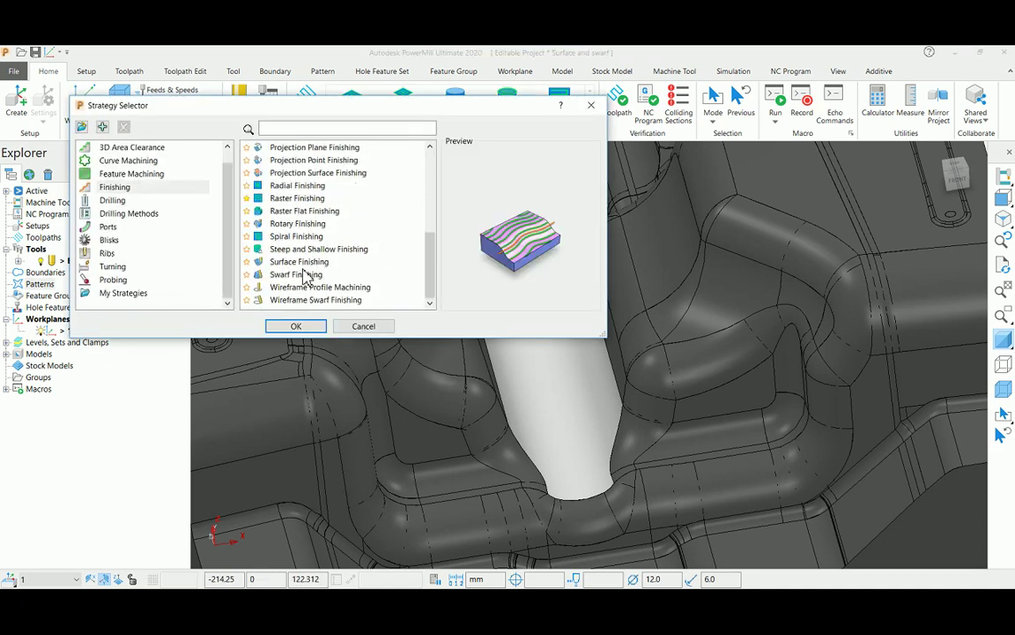
pyautogui.click(296, 262)
pyautogui.click(296, 330)
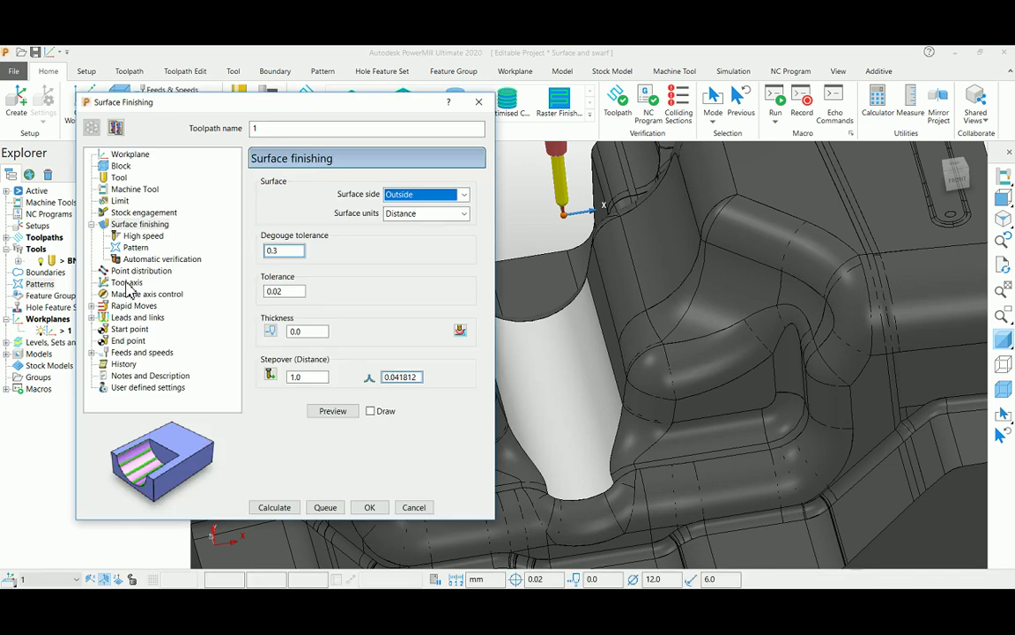
pyautogui.click(127, 283)
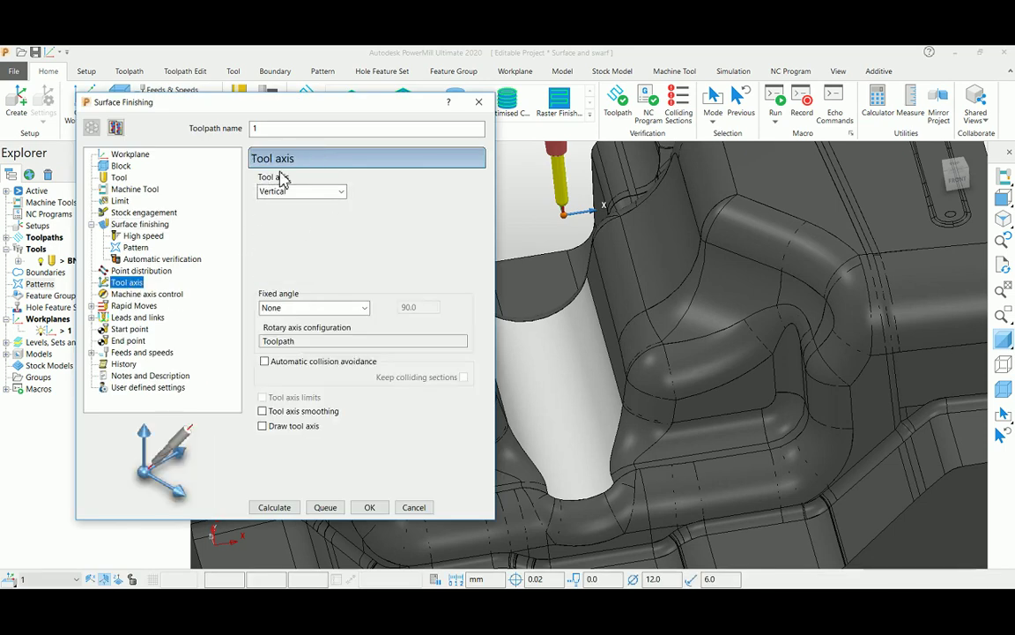
pyautogui.click(139, 225)
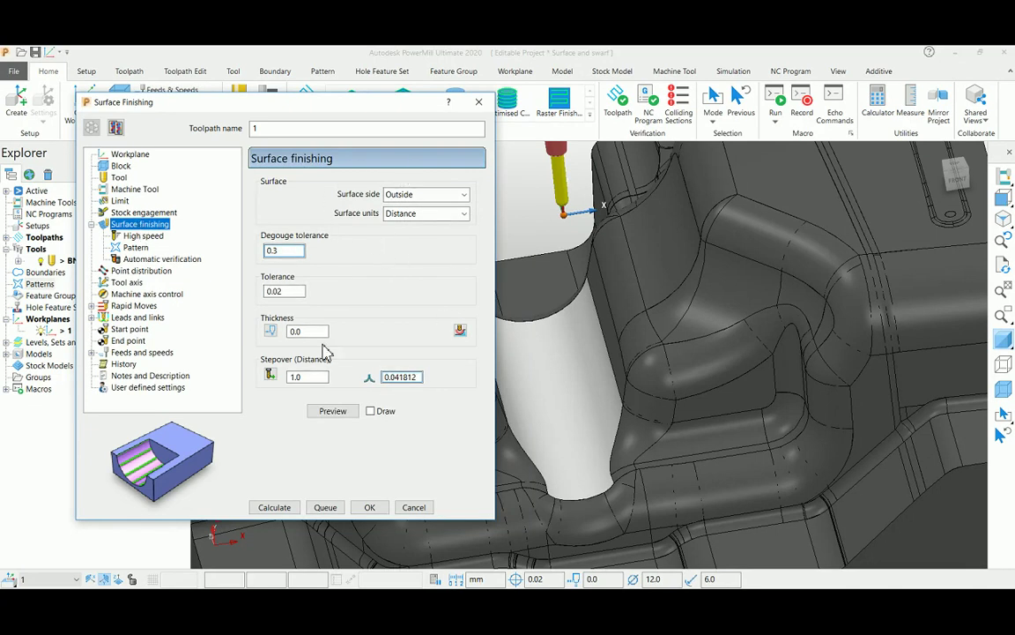
# Set the stepover to 2.0 and preview the passes drawn across the channel wall
pyautogui.doubleClick(296, 378)
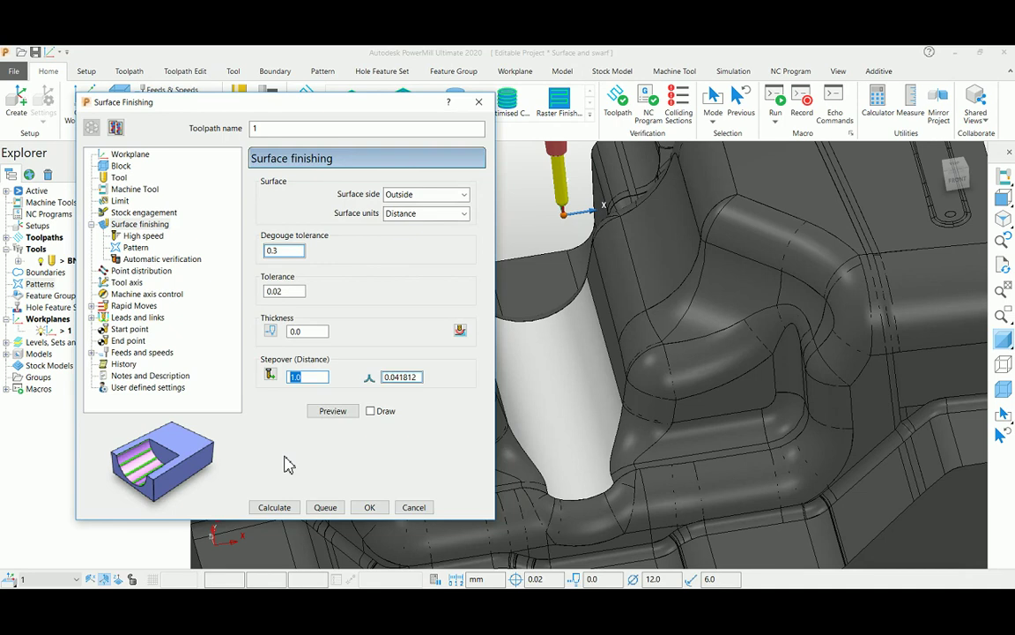
pyautogui.click(347, 411)
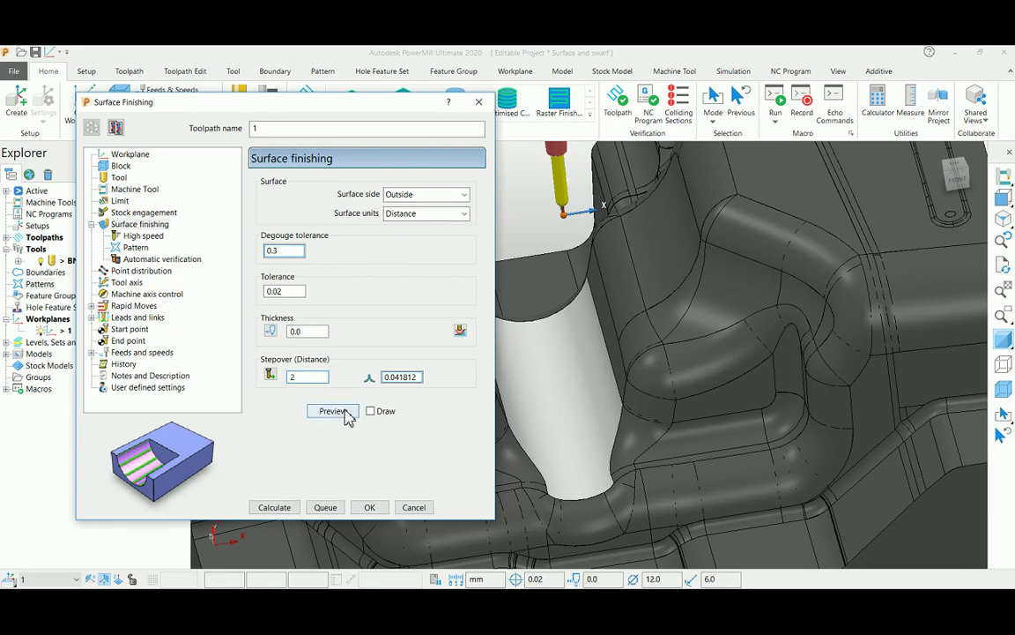
pyautogui.click(370, 411)
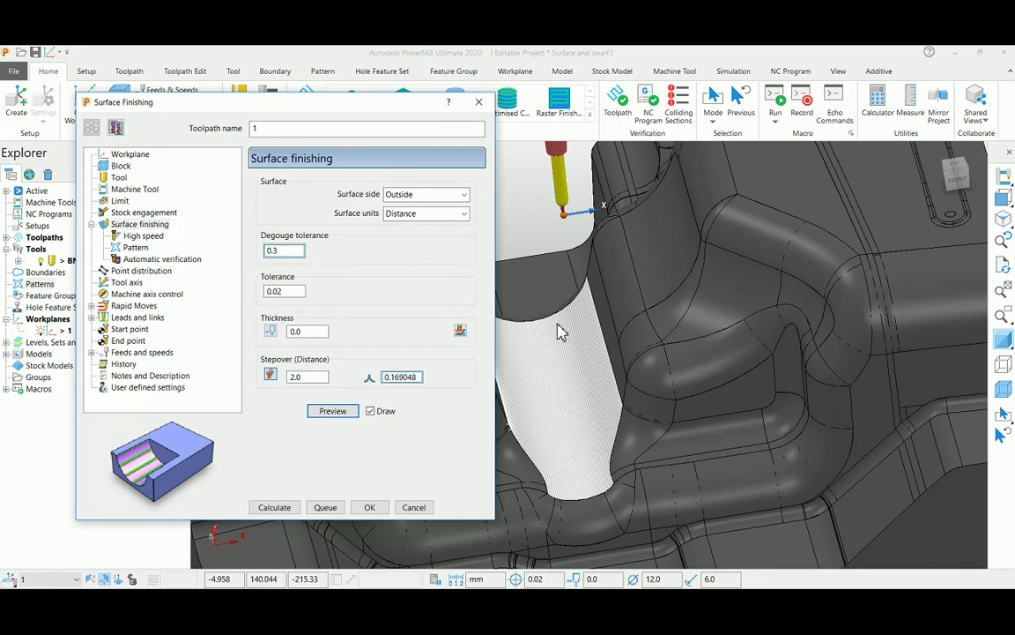
pyautogui.scroll(5, 564, 327)
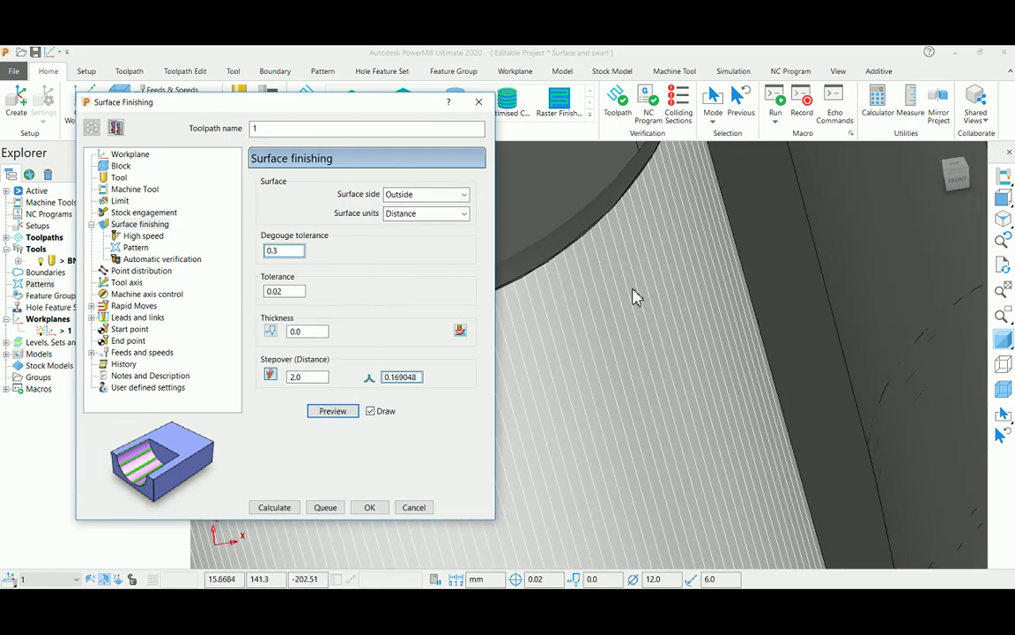
pyautogui.scroll(-3, 652, 252)
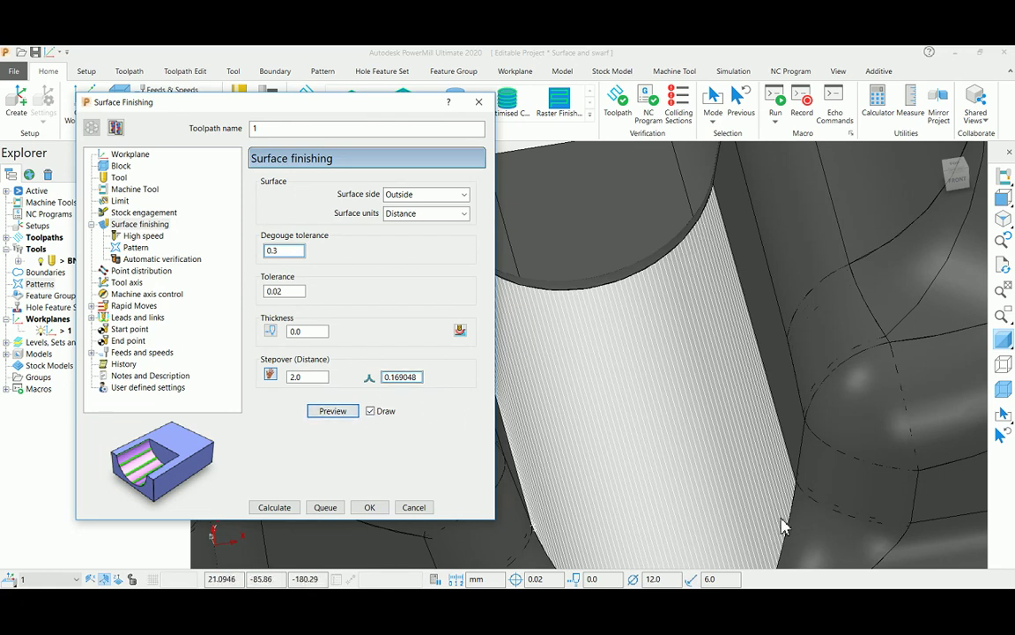
# Set the pattern direction to U, preview the passes, and calculate toolpath 1
pyautogui.click(136, 248)
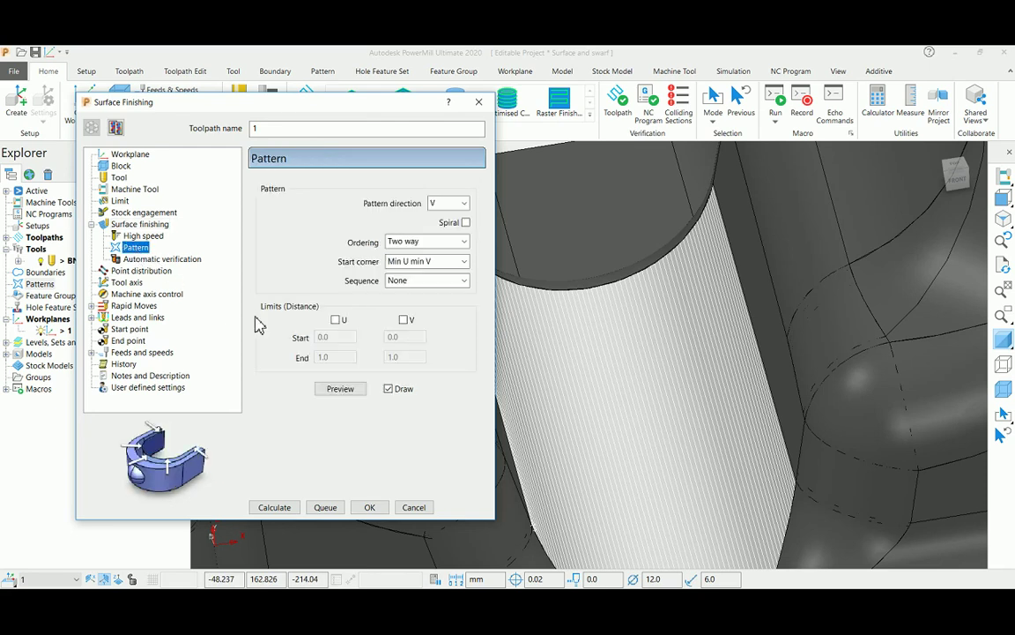
pyautogui.click(451, 203)
pyautogui.click(440, 217)
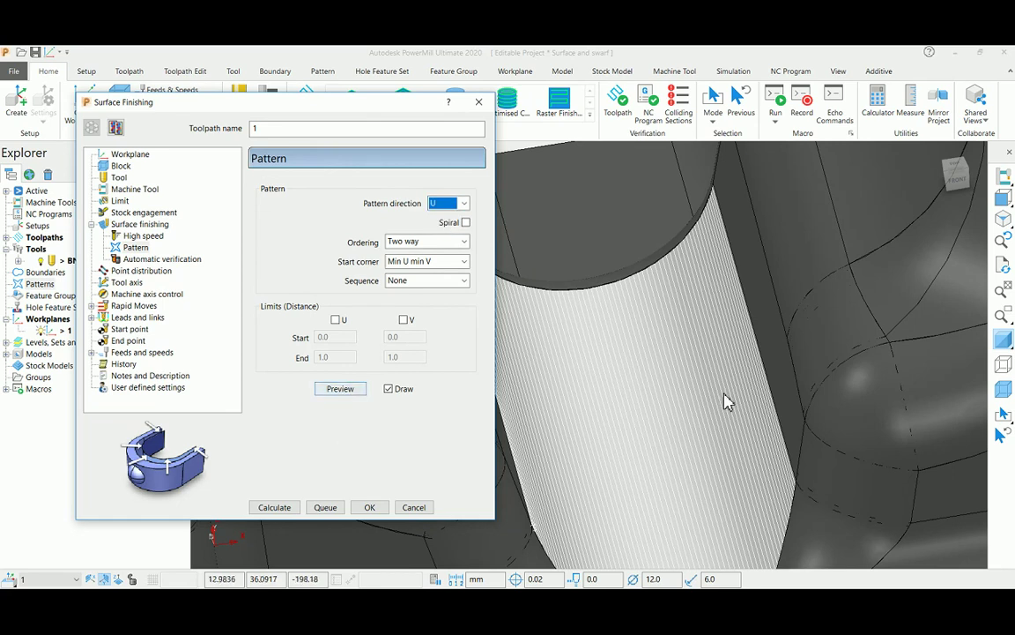
pyautogui.scroll(2, 725, 401)
pyautogui.click(335, 390)
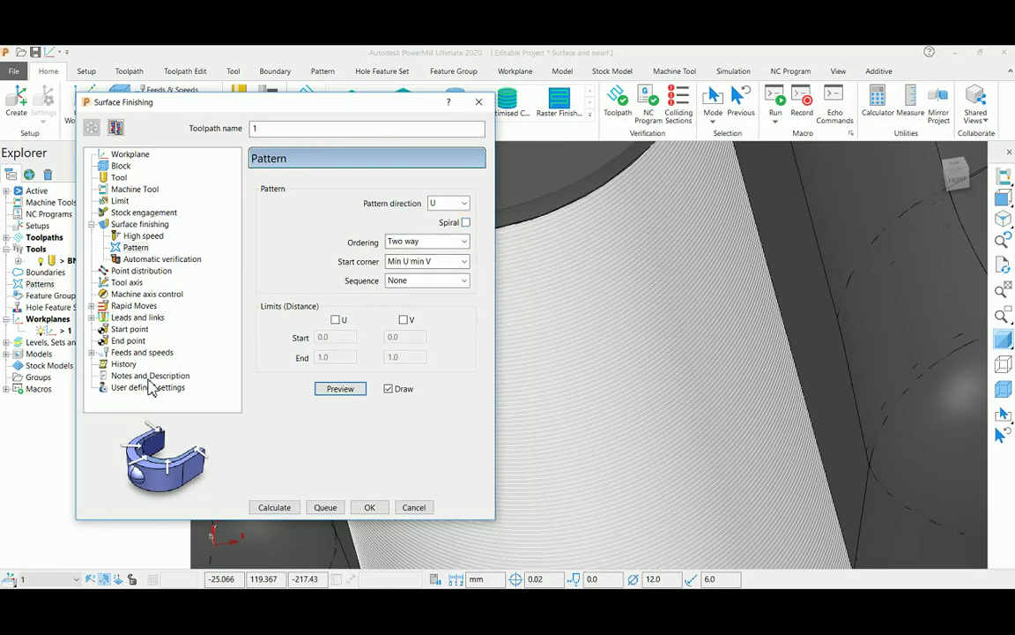
pyautogui.click(274, 510)
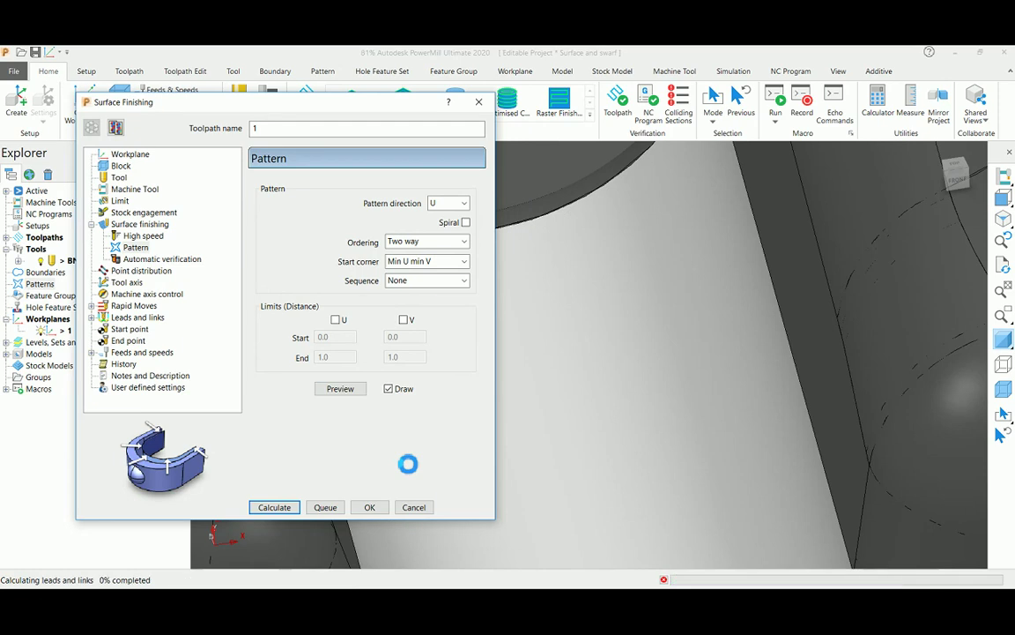
# Close the toolpath form and orbit around toolpath 1's finished green passes
pyautogui.click(413, 507)
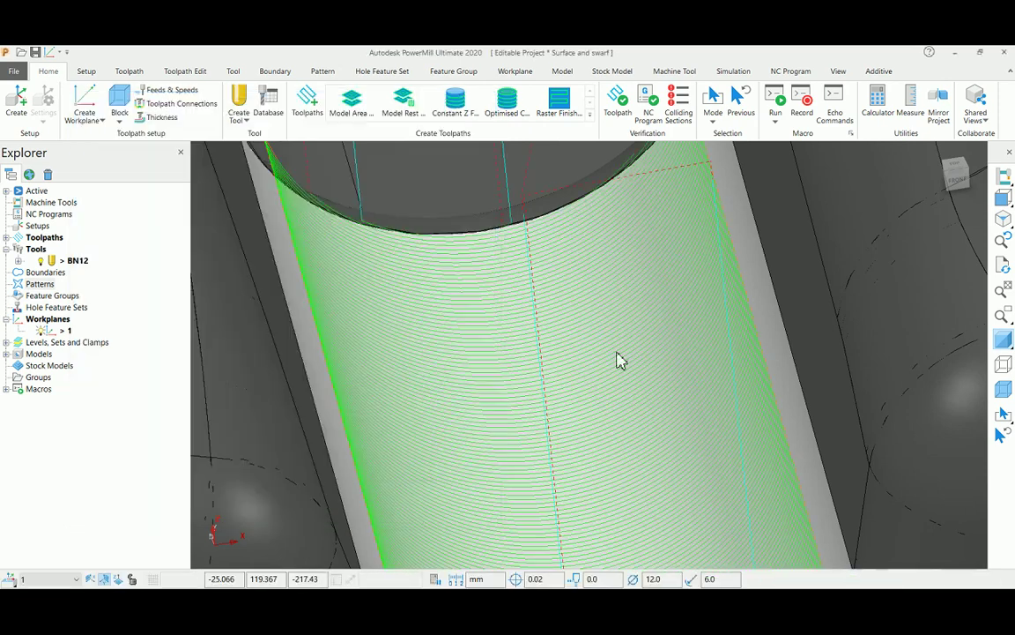
pyautogui.scroll(-4, 617, 324)
pyautogui.moveTo(622, 329); pyautogui.dragTo(680, 385, button='middle')
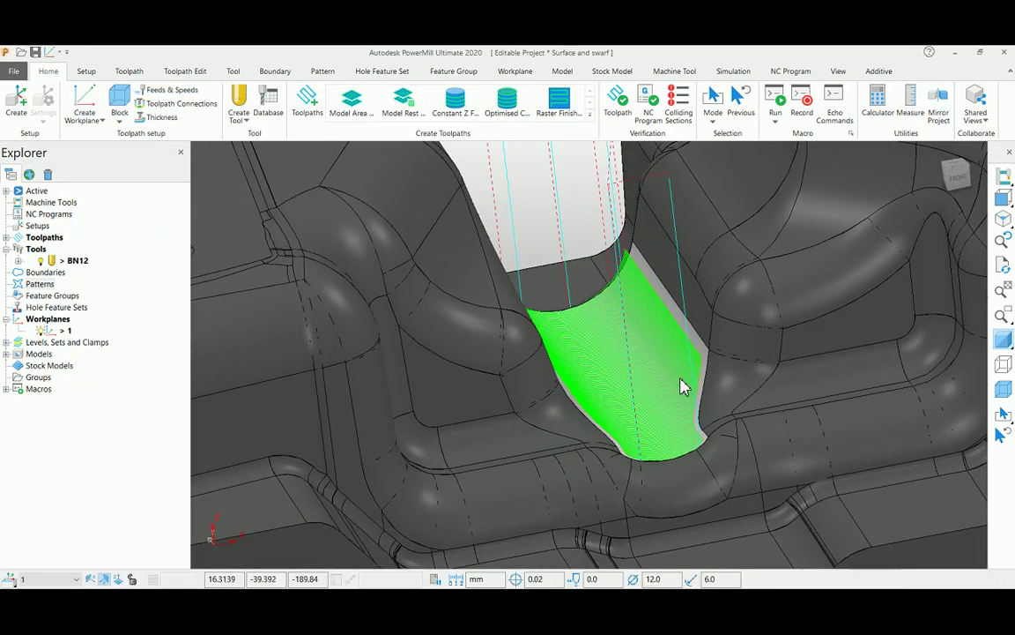
pyautogui.scroll(5, 680, 388)
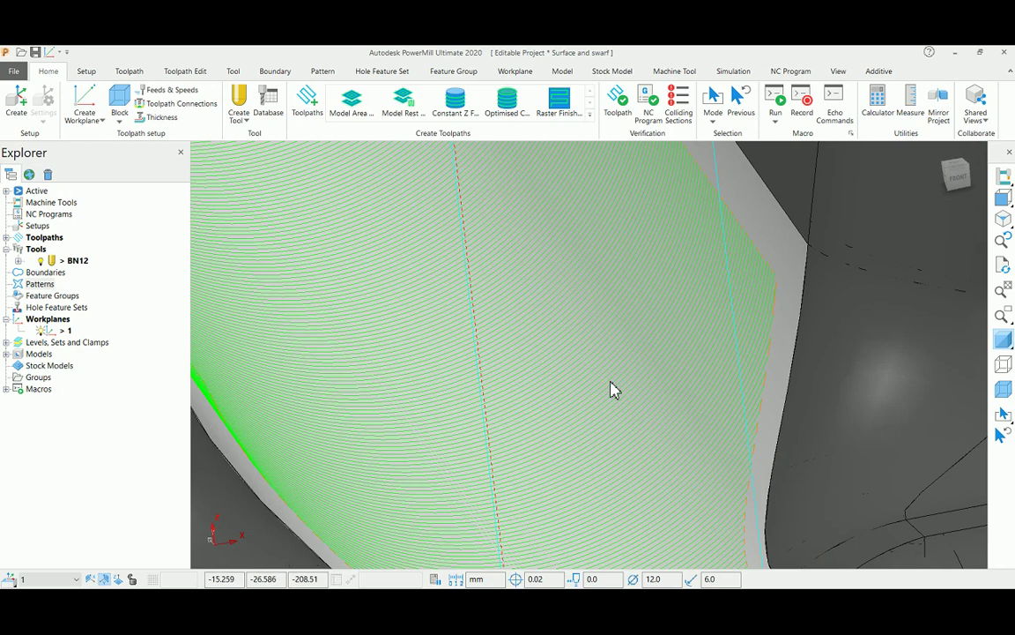
pyautogui.scroll(-5, 671, 301)
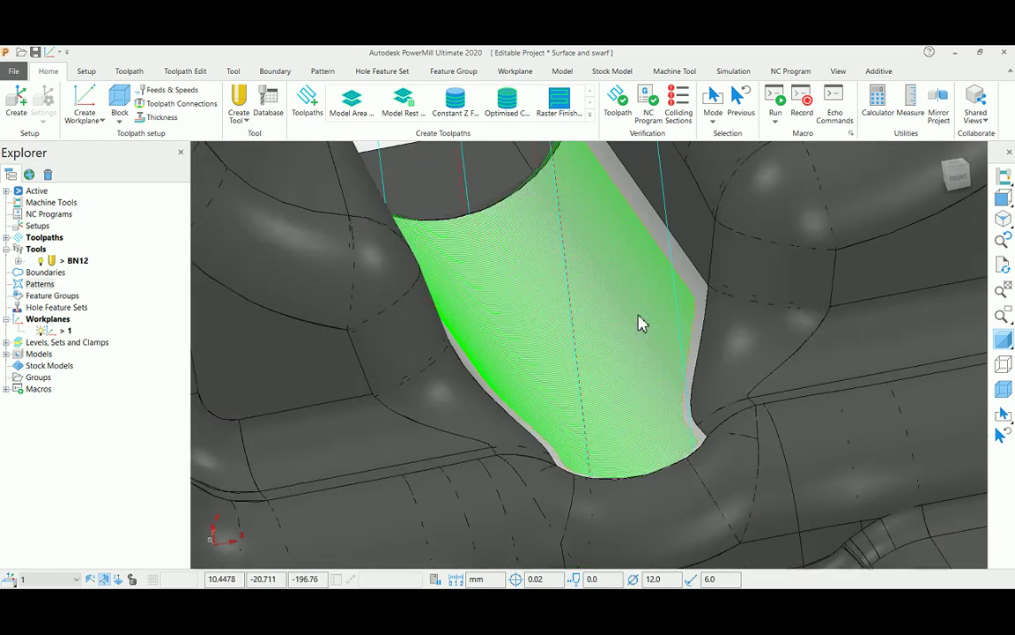
pyautogui.moveTo(366, 377); pyautogui.dragTo(567, 357, button='middle')
pyautogui.moveTo(809, 211); pyautogui.dragTo(709, 265, button='middle')
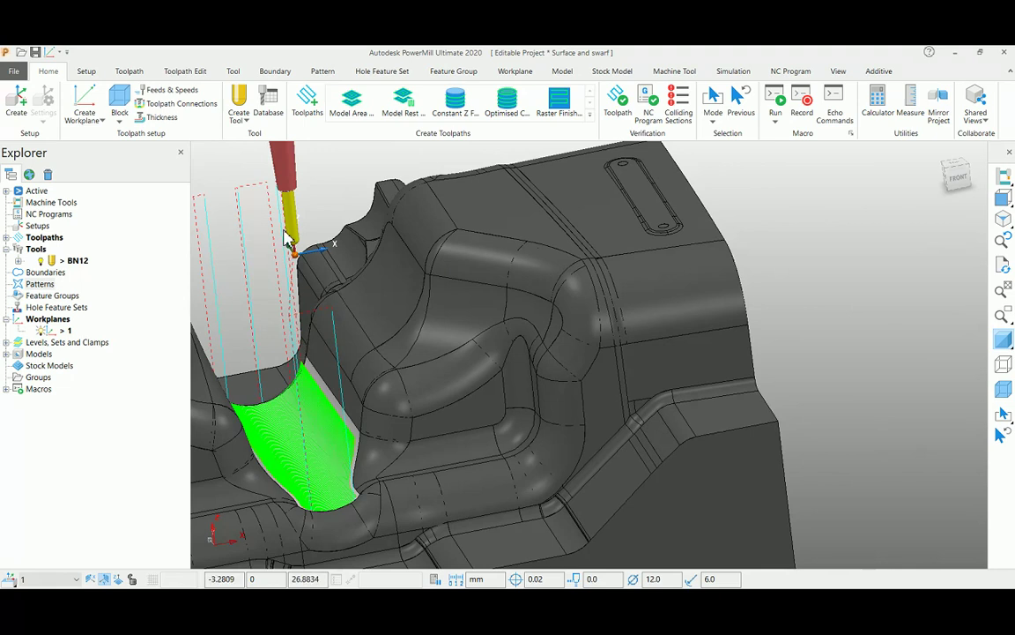
# Start a new toolpath using the Surface Finishing strategy
pyautogui.click(314, 118)
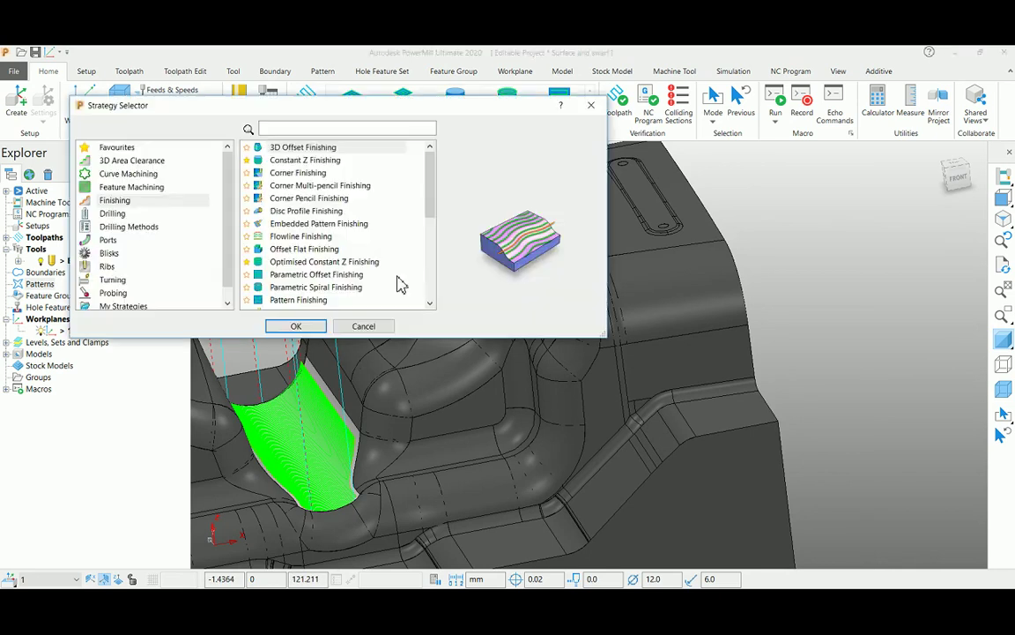
pyautogui.scroll(-5, 328, 272)
pyautogui.click(300, 288)
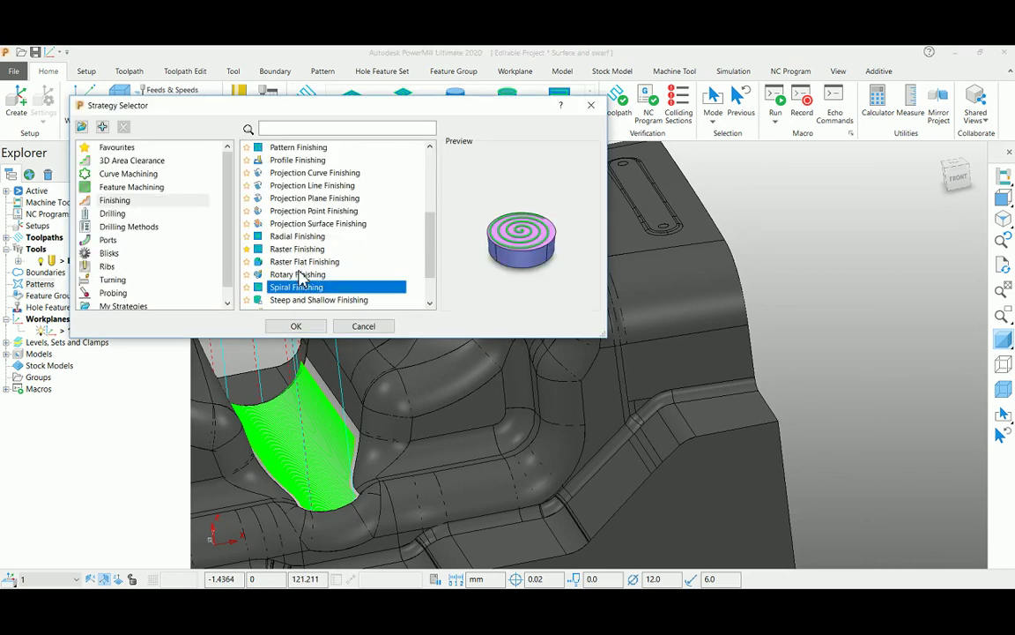
pyautogui.scroll(-2, 300, 275)
pyautogui.doubleClick(296, 265)
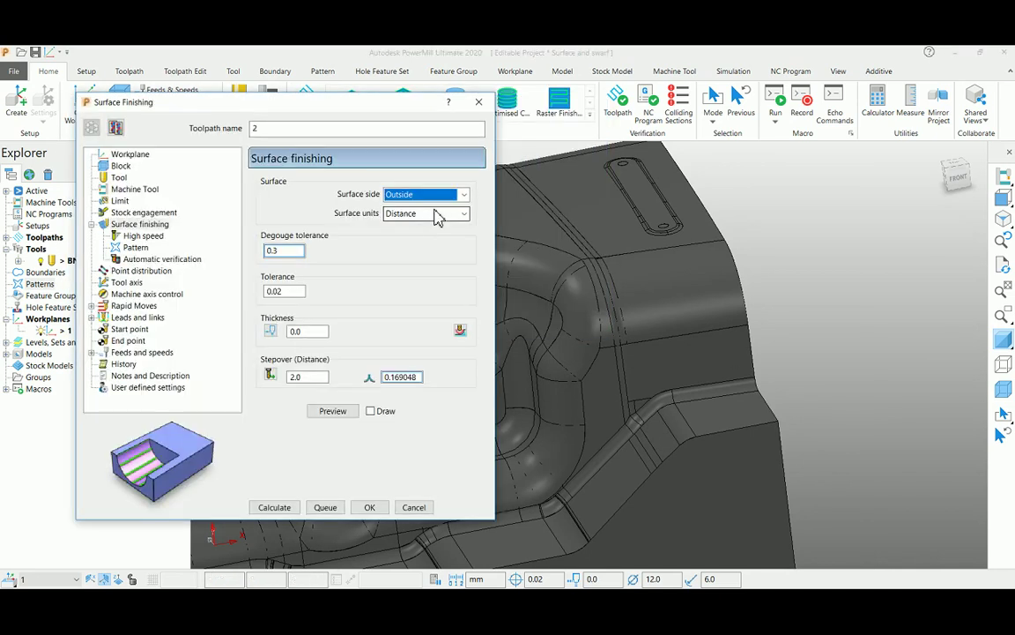
# Select the flat ledge face, preview its passes, and calculate toolpath 2
pyautogui.click(769, 403)
pyautogui.scroll(3, 774, 402)
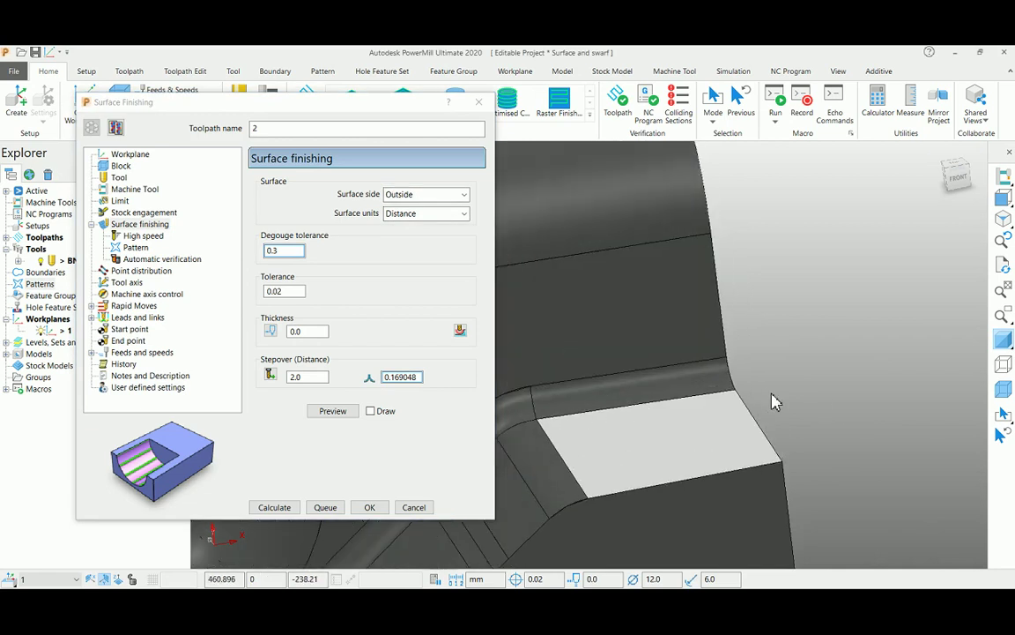
pyautogui.scroll(3, 600, 449)
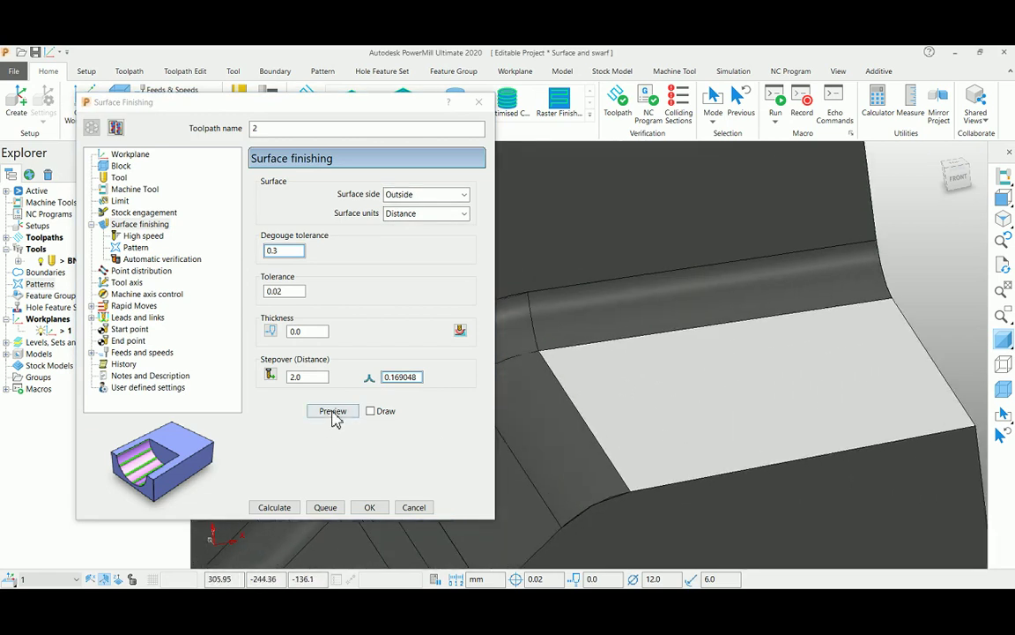
pyautogui.click(333, 411)
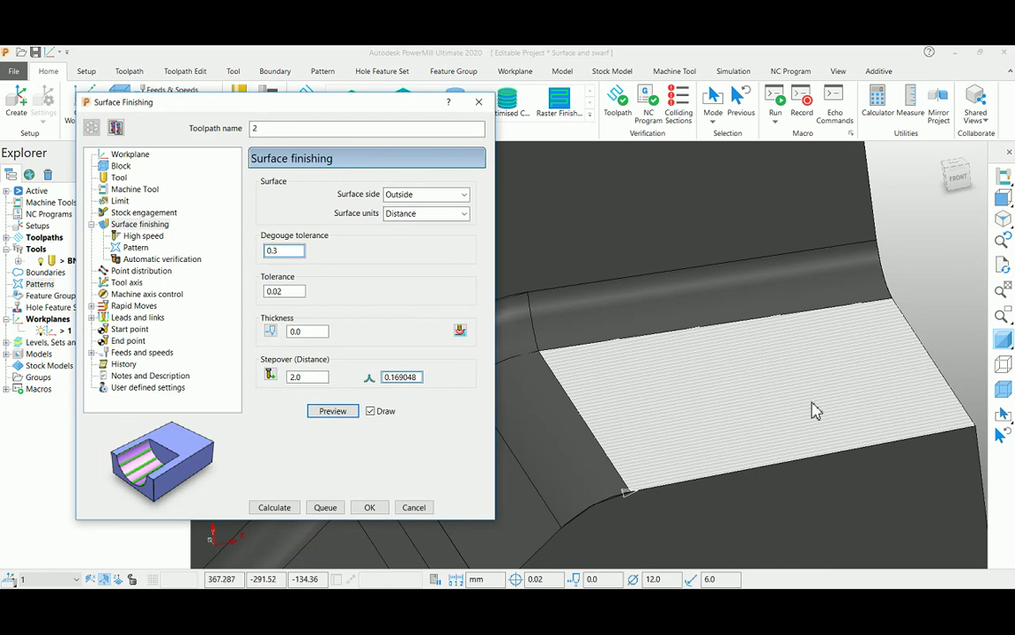
pyautogui.click(275, 508)
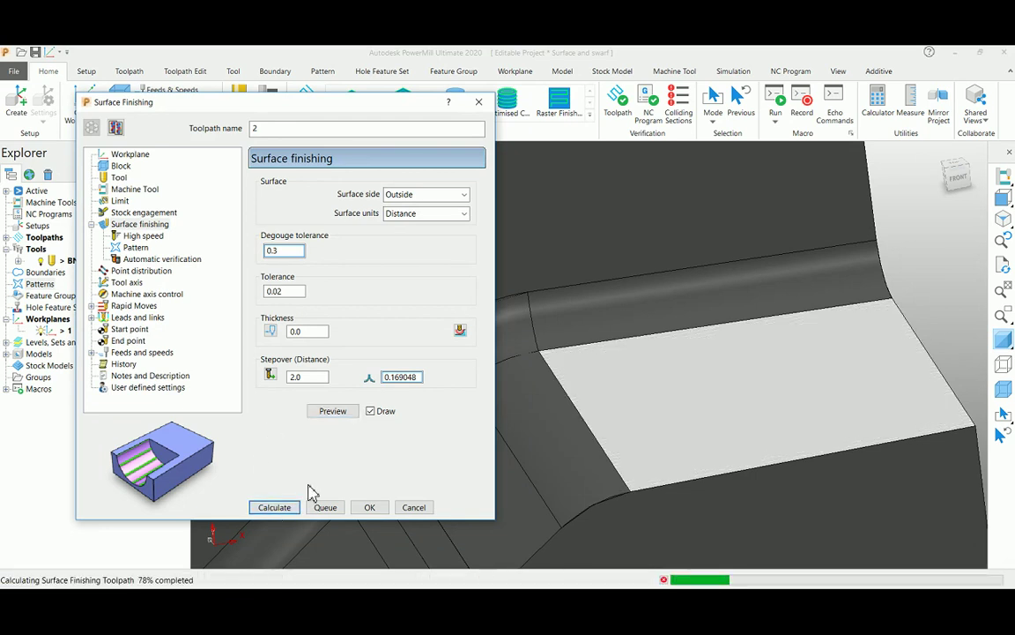
# Close the surface finishing form and orbit to inspect toolpath 2's passes
pyautogui.click(412, 508)
pyautogui.moveTo(567, 379); pyautogui.dragTo(846, 368, button='middle')
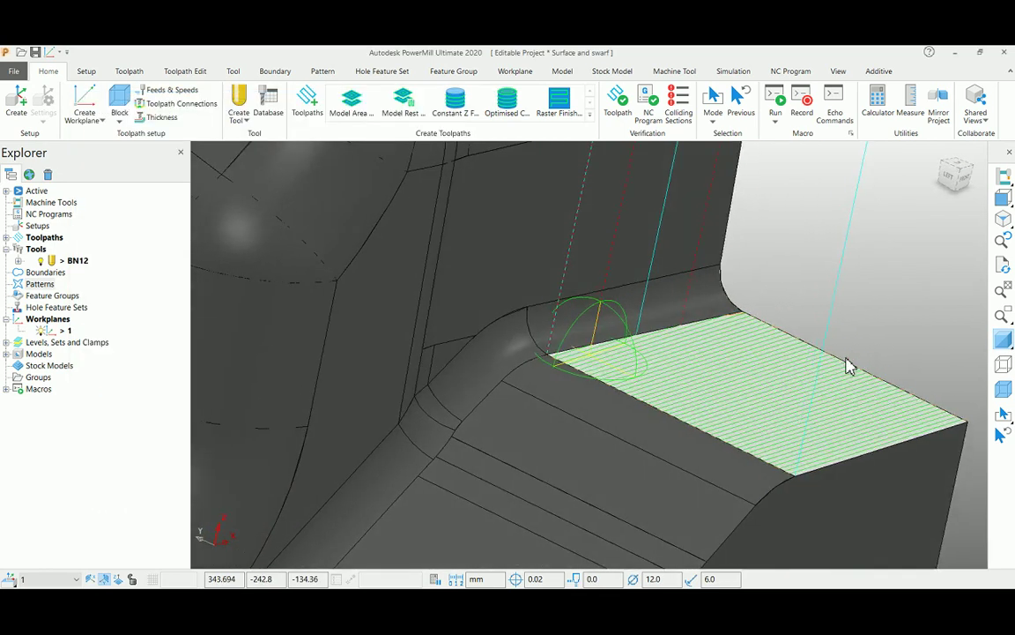
pyautogui.scroll(5, 916, 410)
pyautogui.scroll(-6, 718, 377)
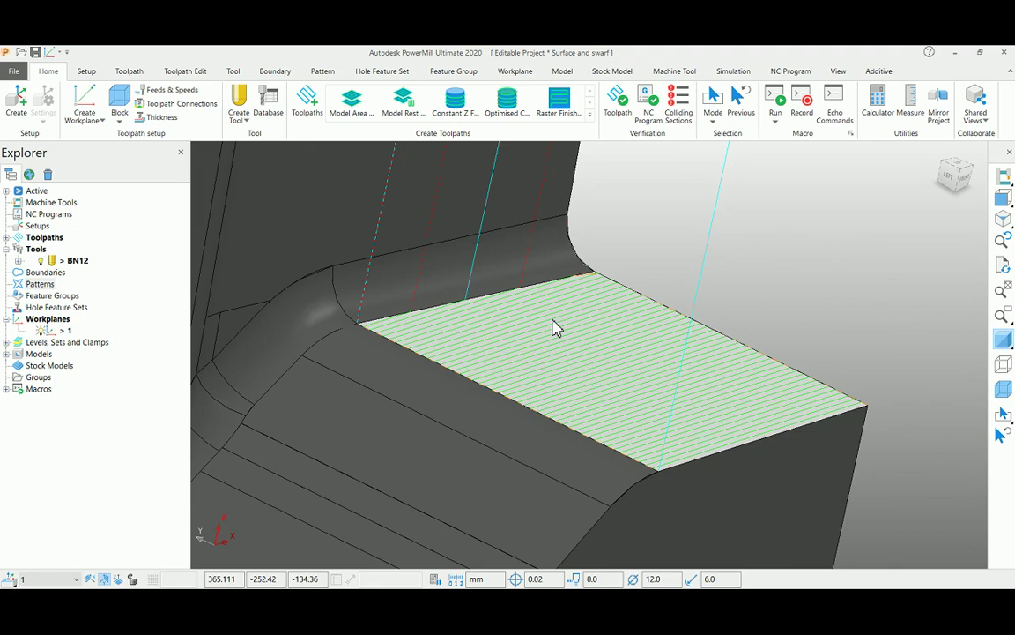
# Expand the explorer's Toolpaths node to list 1 and 2, and orbit to the left end
pyautogui.click(6, 237)
pyautogui.scroll(-5, 701, 363)
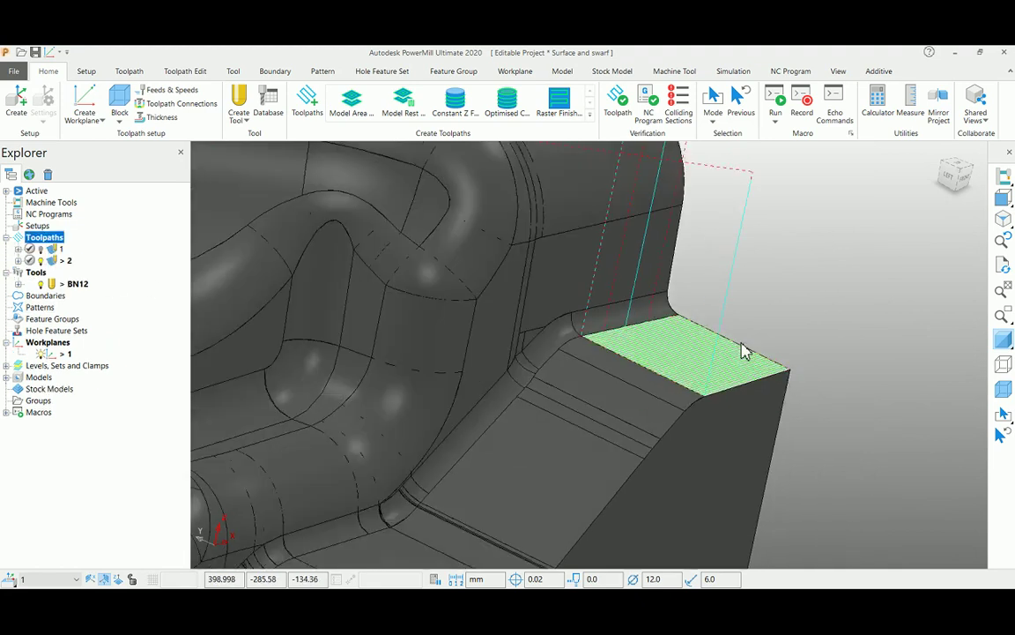
pyautogui.moveTo(767, 351); pyautogui.dragTo(423, 301, button='middle')
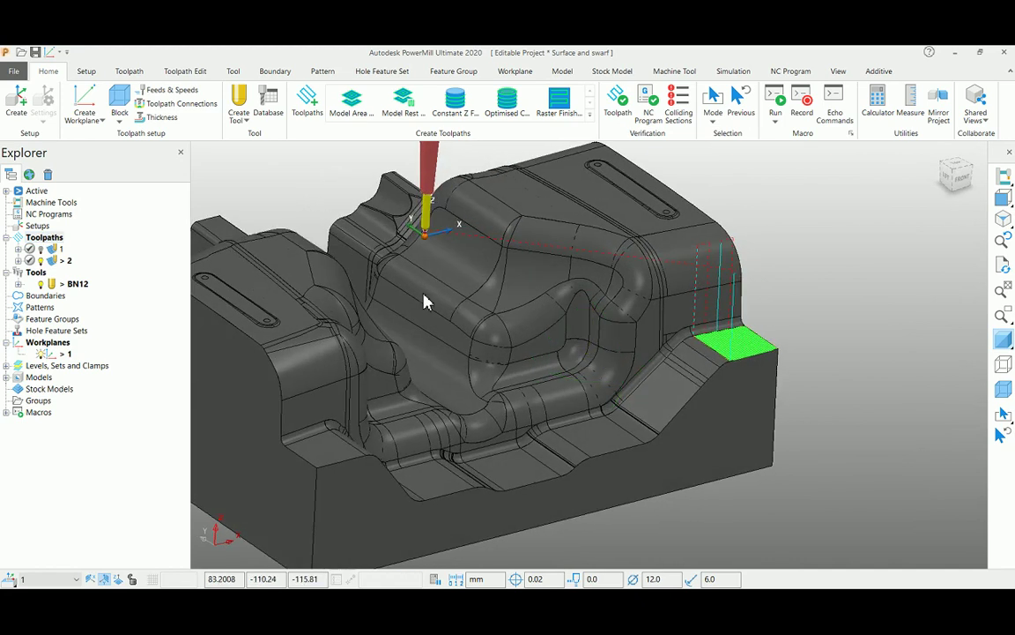
pyautogui.moveTo(617, 294); pyautogui.dragTo(482, 300, button='middle')
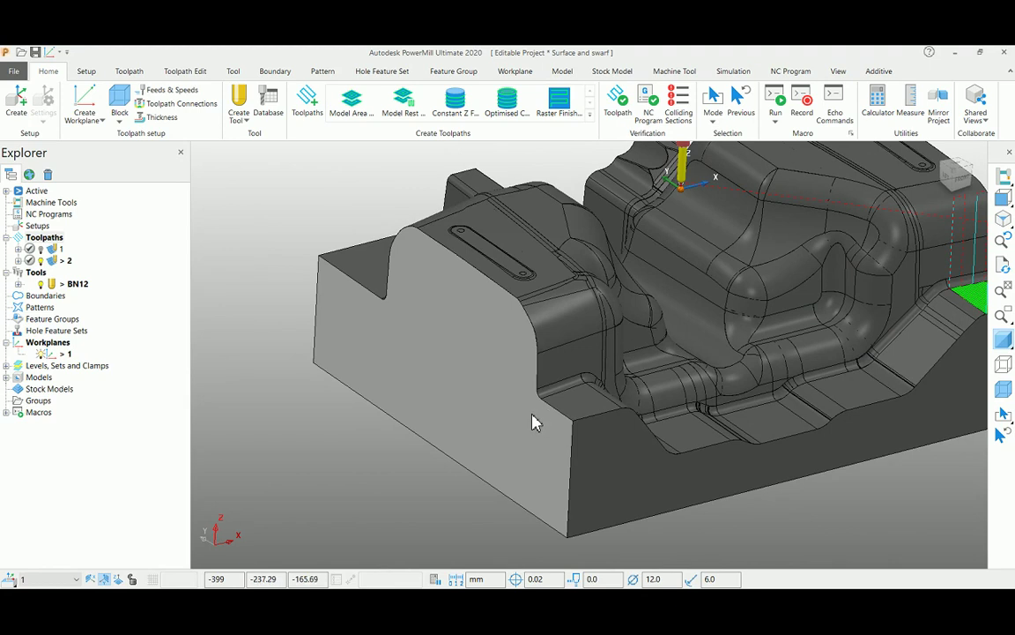
# Create Surface Finishing toolpath 3 and preview its passes on the large end face
pyautogui.click(304, 105)
pyautogui.scroll(-5, 340, 280)
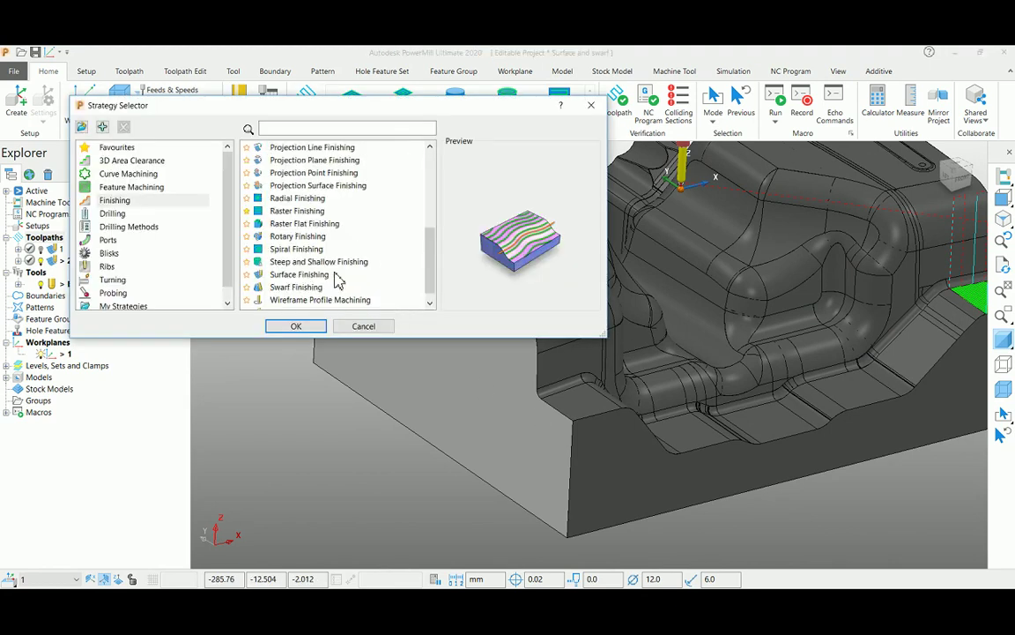
pyautogui.click(300, 276)
pyautogui.click(296, 326)
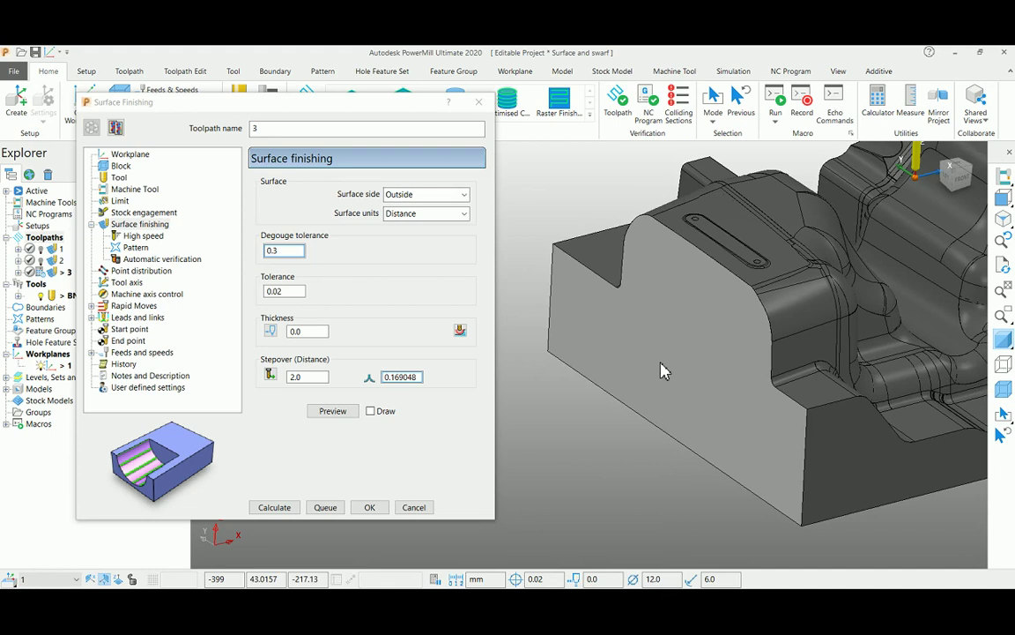
pyautogui.click(333, 411)
pyautogui.scroll(5, 666, 251)
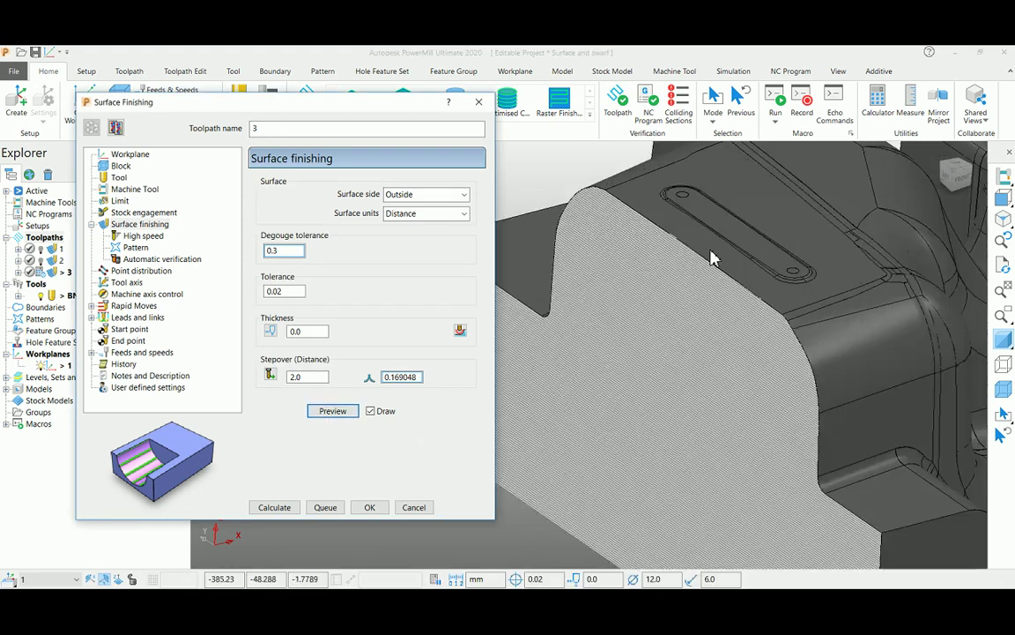
pyautogui.scroll(-5, 713, 257)
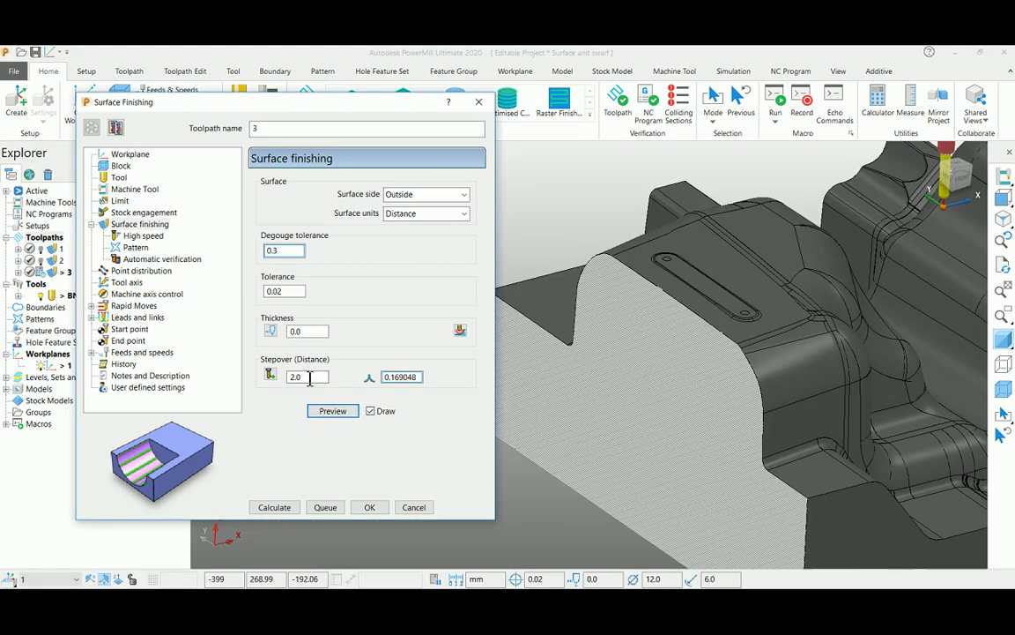
# Change the stepover to 10 and preview the wider passes across the end face
pyautogui.doubleClick(305, 376)
pyautogui.write('10')
pyautogui.click(333, 411)
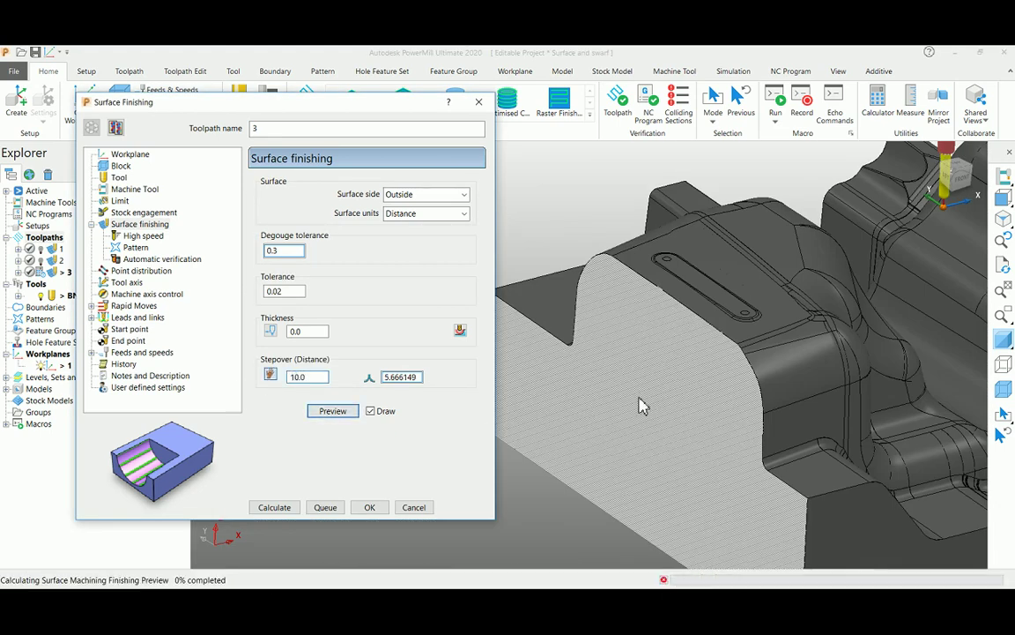
pyautogui.keyDown('shift'); pyautogui.moveTo(721, 361); pyautogui.dragTo(759, 290, button='middle'); pyautogui.keyUp('shift')
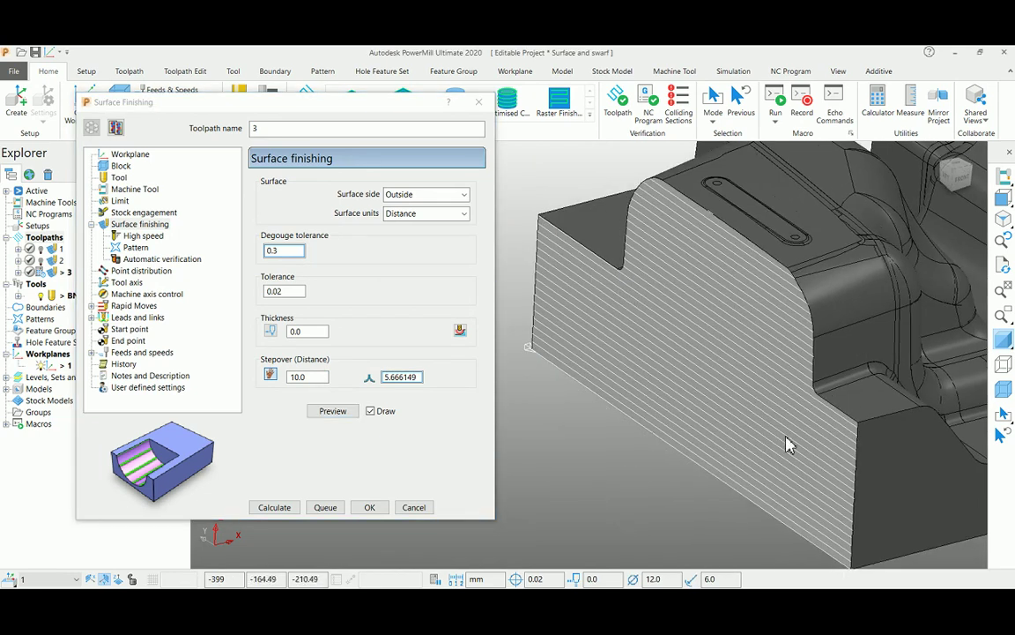
# Calculate toolpath 3 at 10.0 stepover, close the form, and centre the end face
pyautogui.click(274, 507)
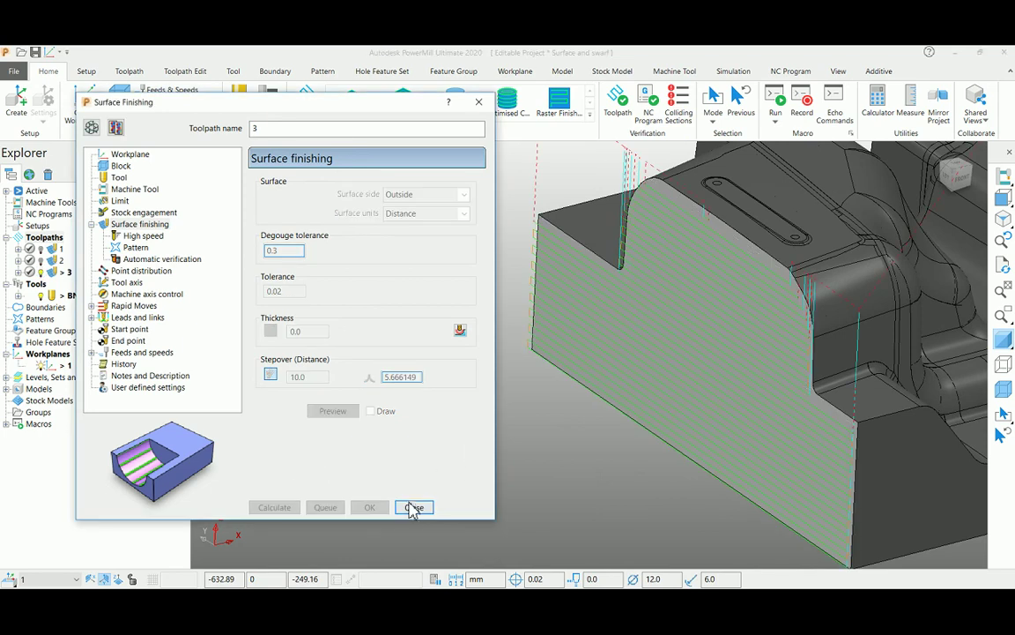
pyautogui.click(413, 507)
pyautogui.keyDown('shift'); pyautogui.moveTo(671, 397); pyautogui.dragTo(719, 371, button='middle'); pyautogui.keyUp('shift')
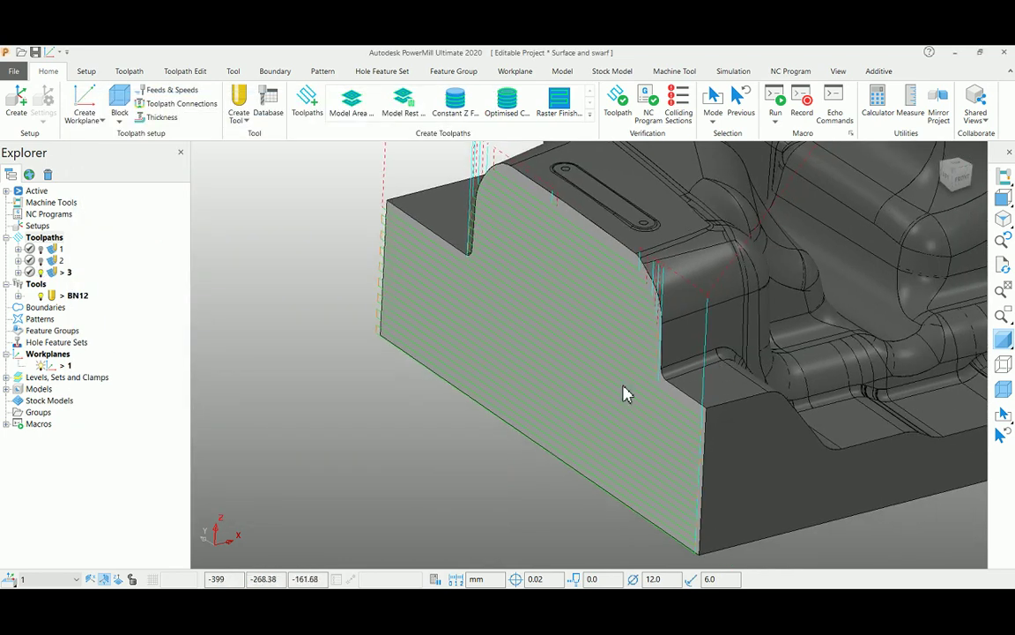